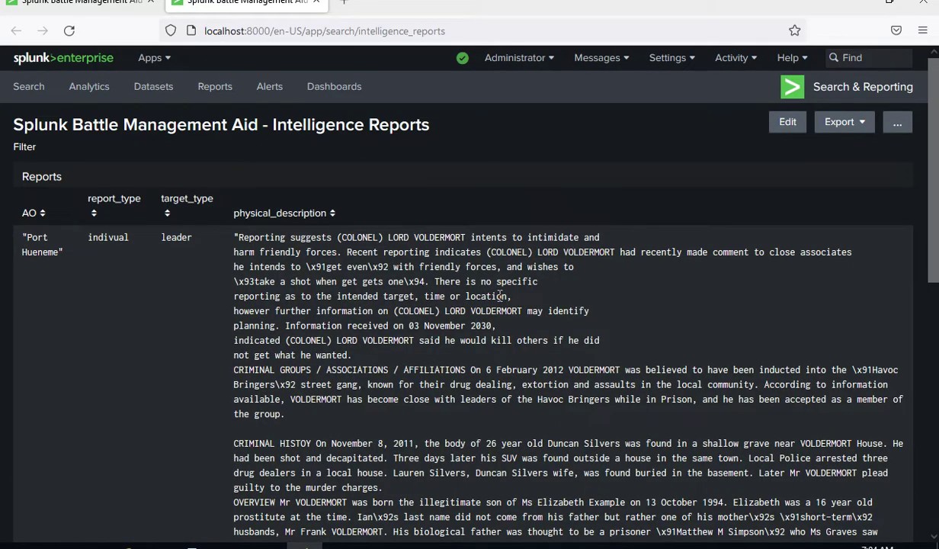
Step: Scroll down to the Weather Conditions, Population Centers and County Bridges tables below the reports
scroll(500, 298, down, 8)
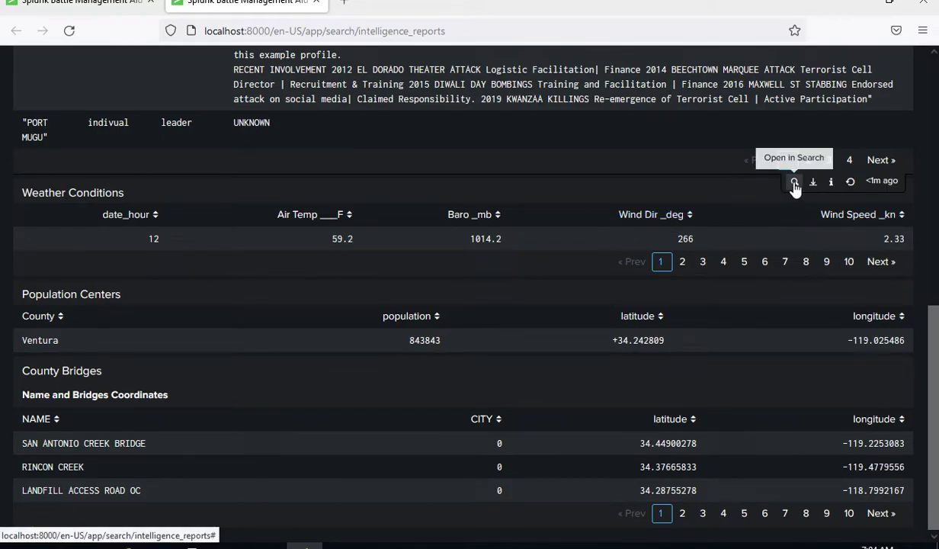
Step: Open the Reports panel's query as a New Search listing 8 events, then return to the Home dashboard
click(794, 183)
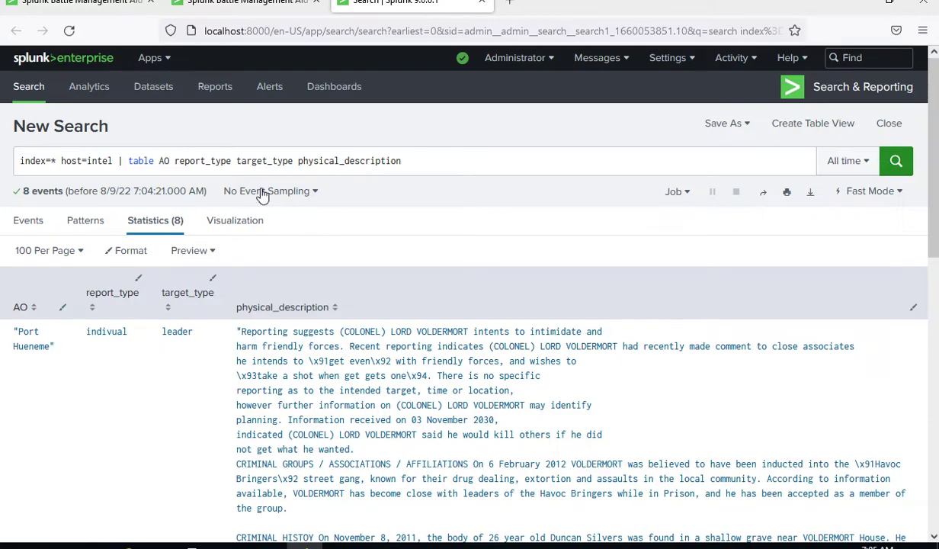
click(97, 4)
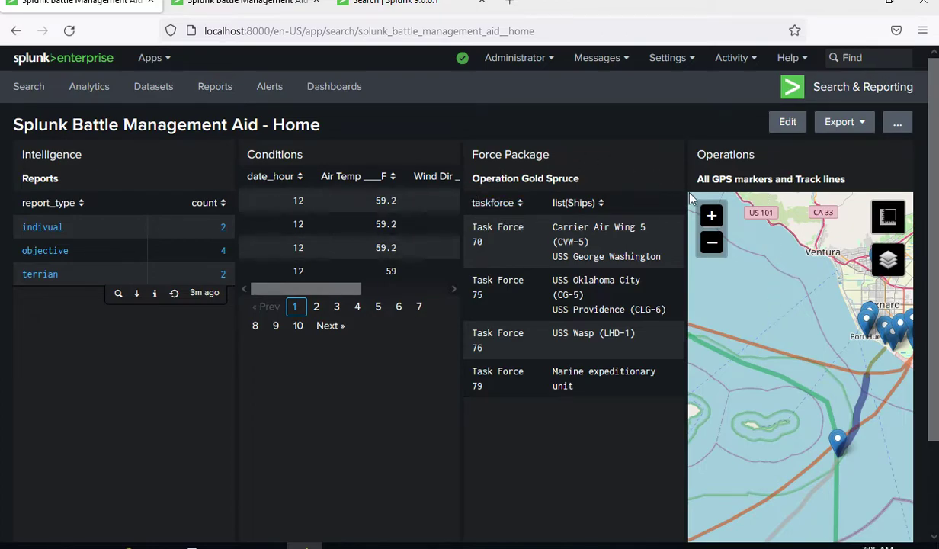
Step: From the Intelligence Reports tab, go through the Dashboards list to Splunk Battle Managment Aid - MAPS
click(255, 15)
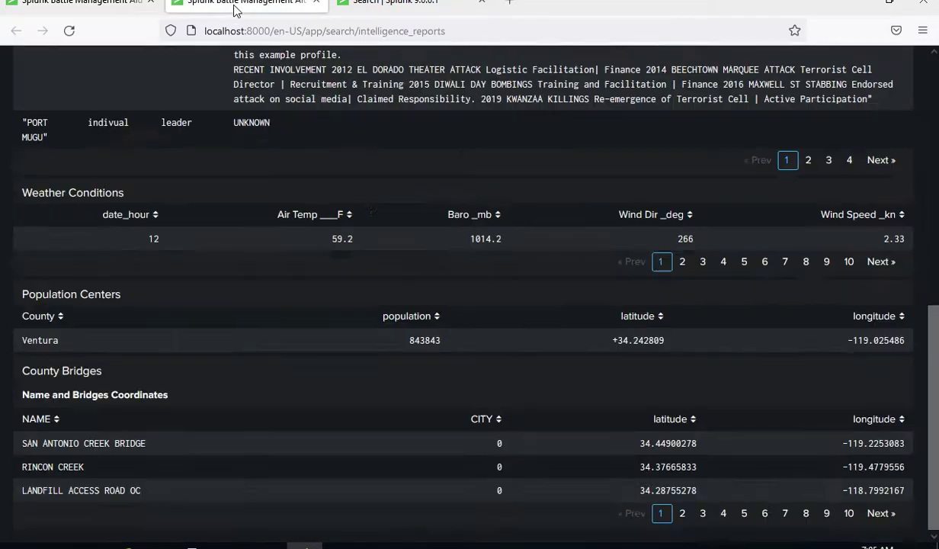
scroll(319, 224, up, 10)
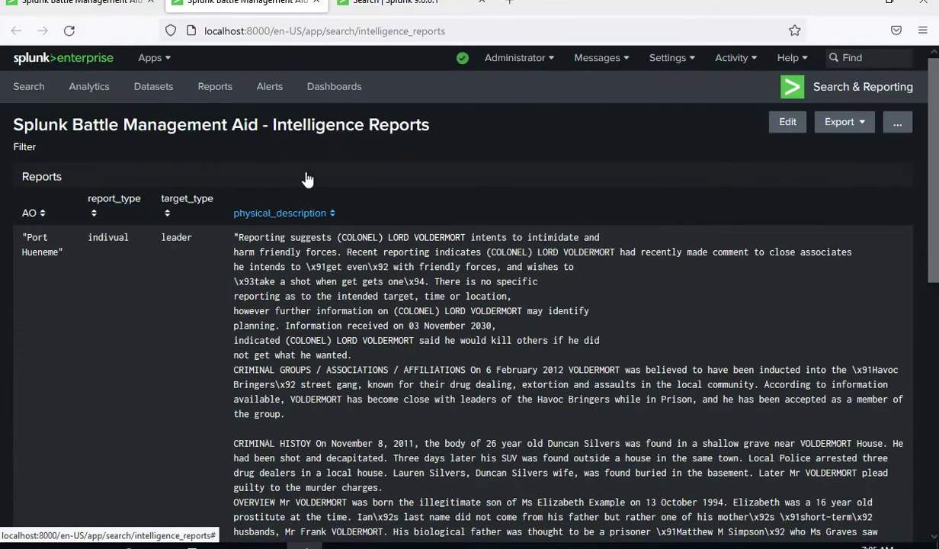
click(335, 90)
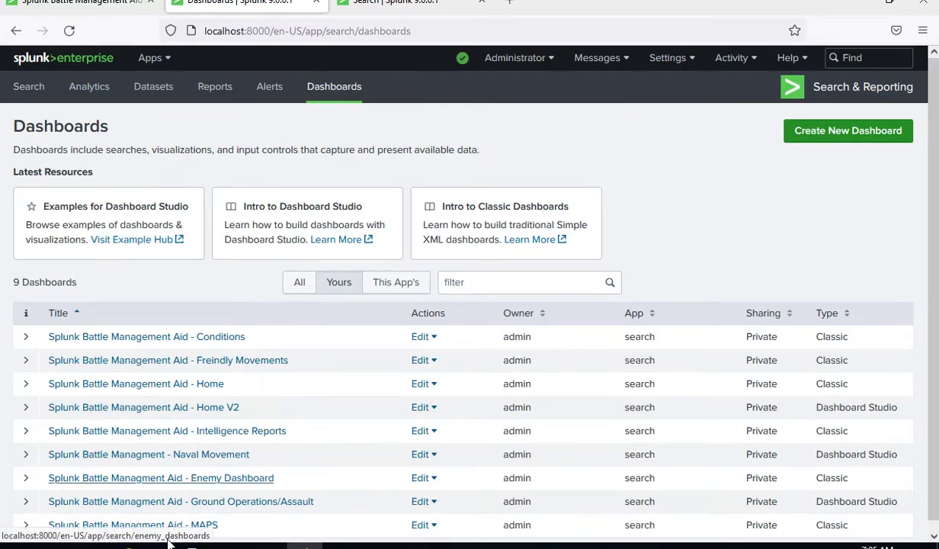
click(181, 526)
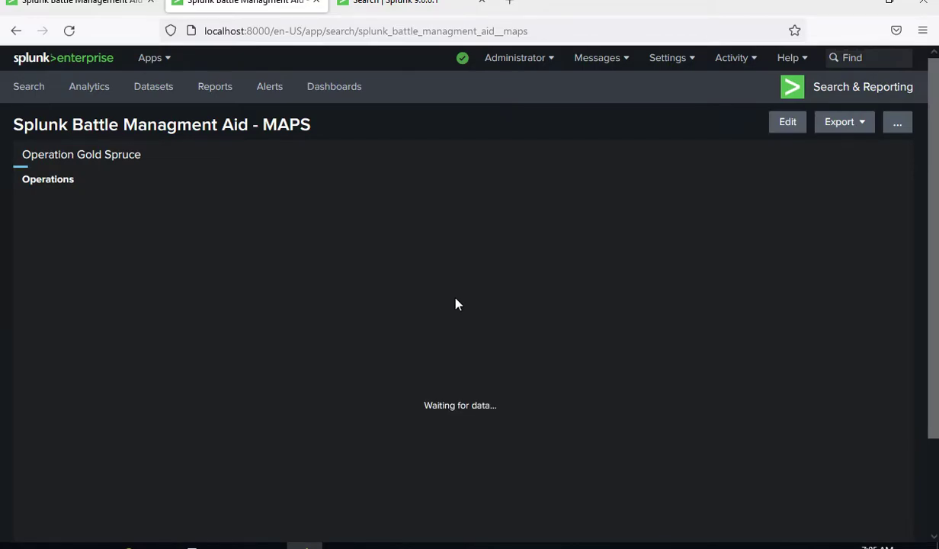
Step: Hide the GPS marker layer and zoom the operations map three levels onto the coast off Oxnard
scroll(453, 303, down, 2)
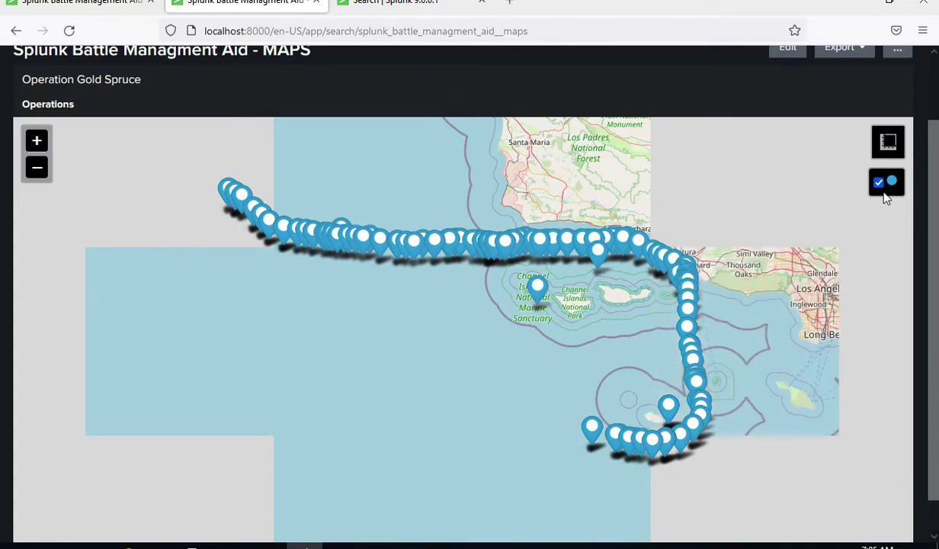
click(879, 184)
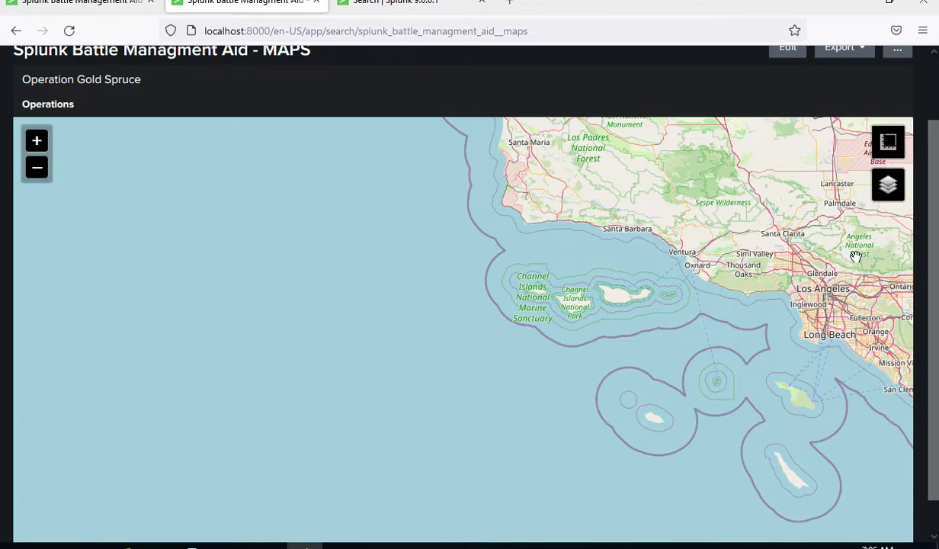
drag(671, 295, 433, 331)
click(38, 150)
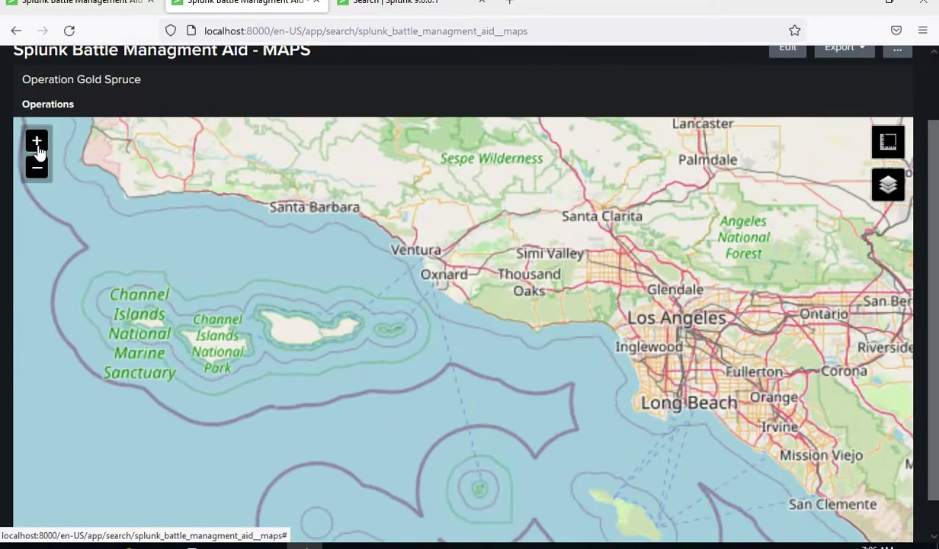
click(38, 149)
click(38, 149)
drag(295, 232, 573, 342)
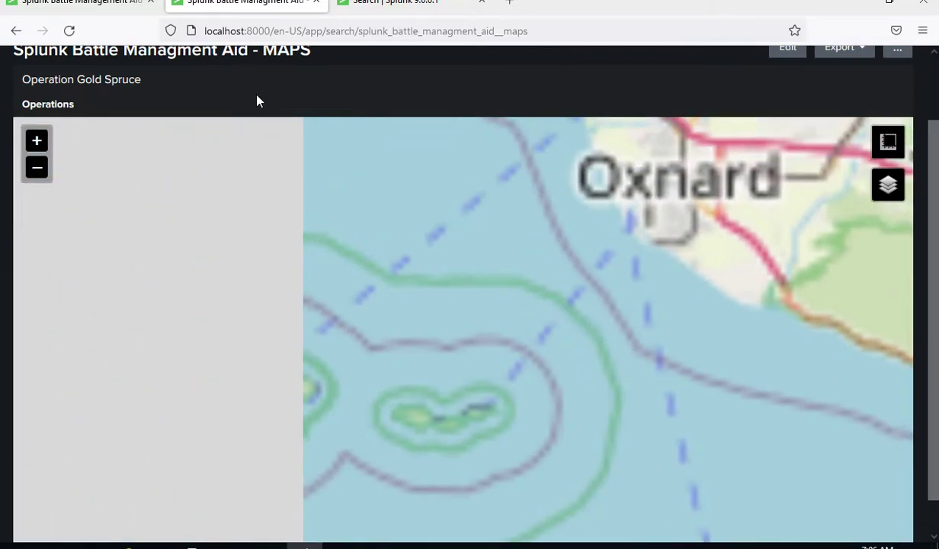
scroll(257, 100, up, 2)
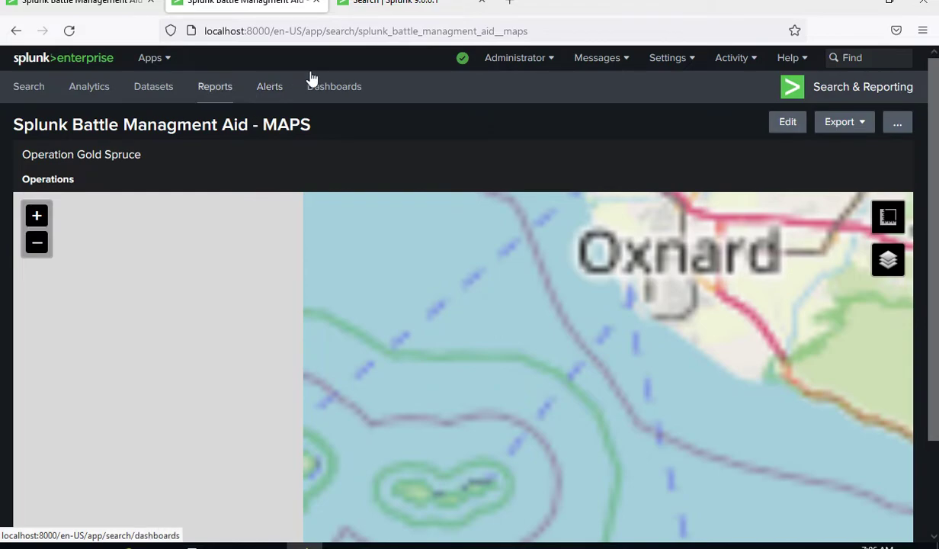
Step: On the Home tab, open the Dashboards list to reach the Battle Managment Aid Enemy Dashboard
click(89, 6)
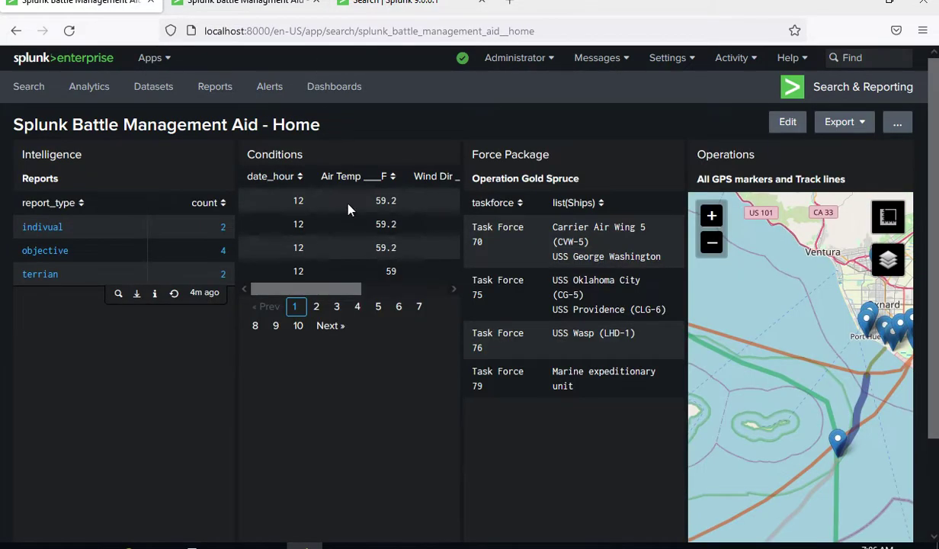
click(332, 90)
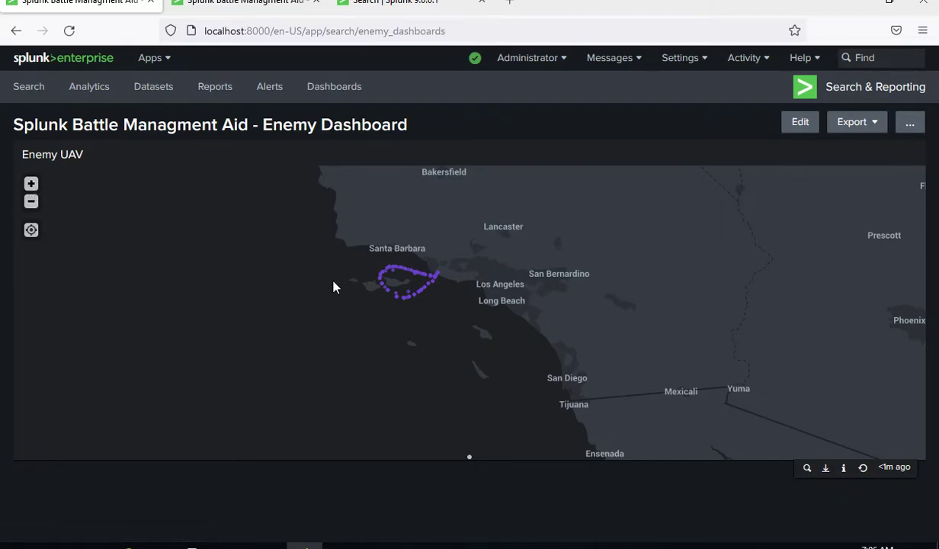
Step: Nudge the Enemy UAV map, check the MAPS tab, then bring up the nine-dashboard listing
drag(361, 304, 409, 320)
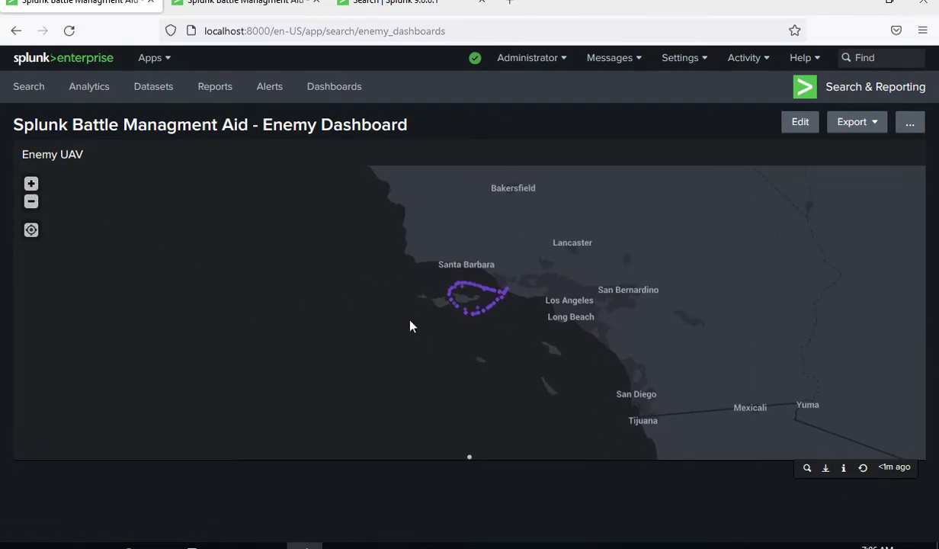
click(266, 5)
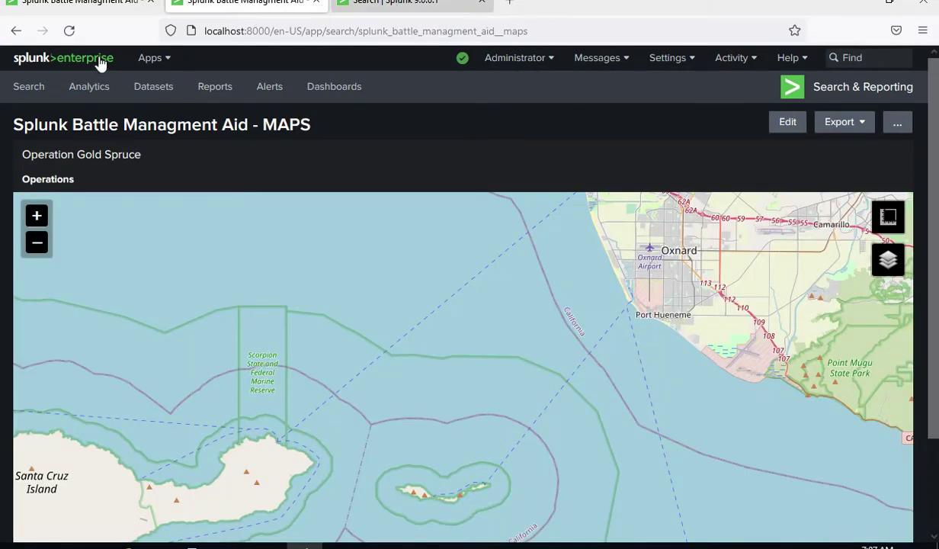
click(74, 4)
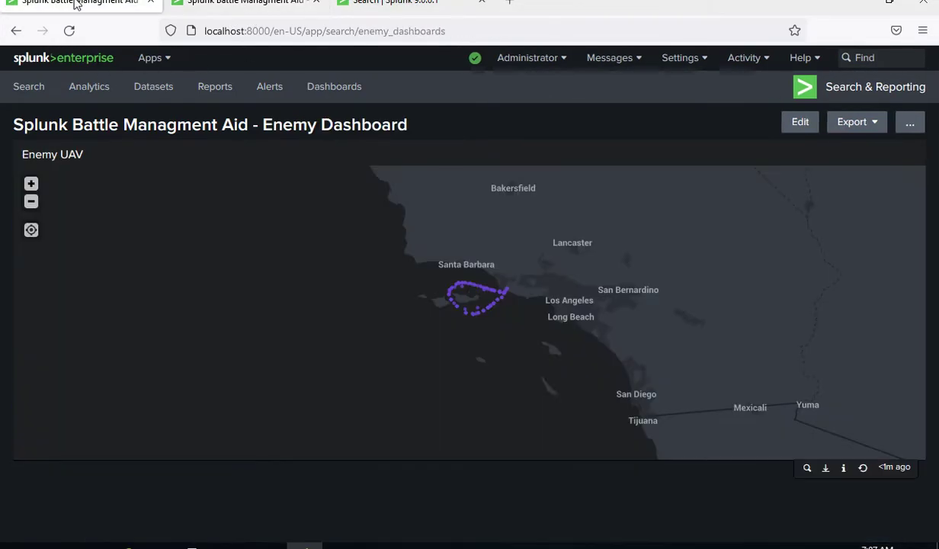
click(340, 89)
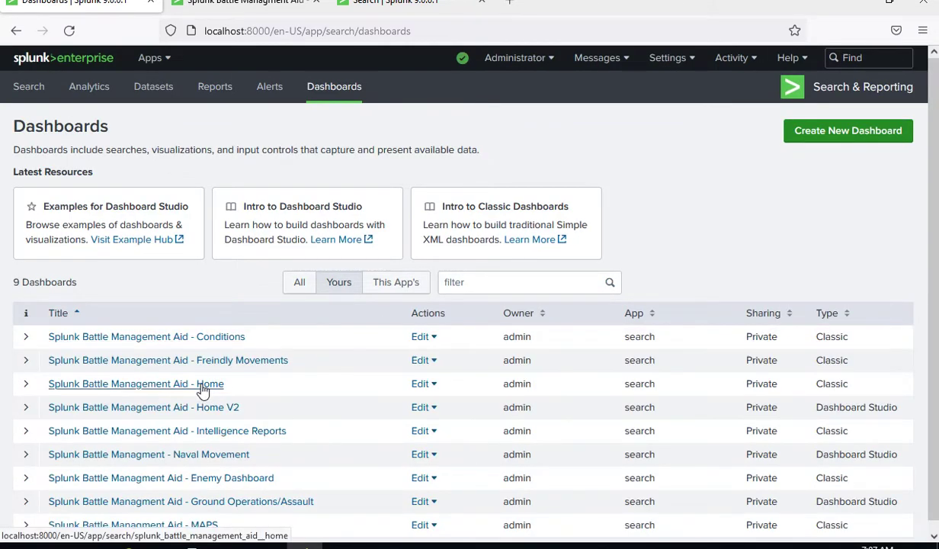
click(218, 505)
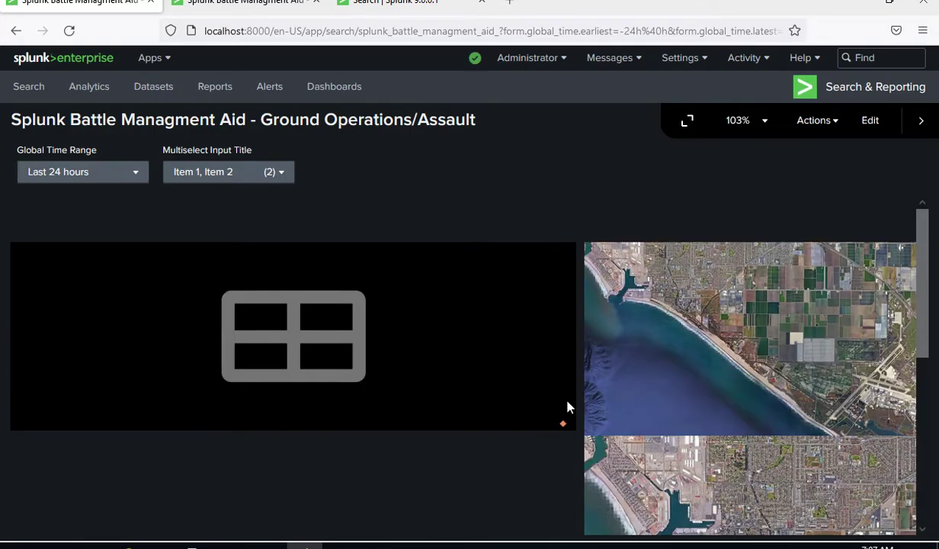
scroll(652, 429, down, 5)
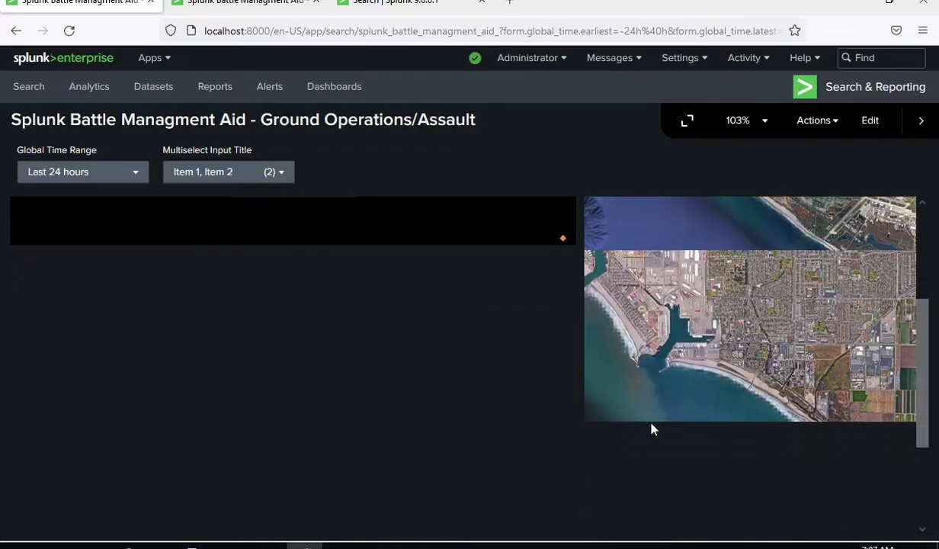
scroll(651, 429, down, 3)
scroll(652, 430, down, 1)
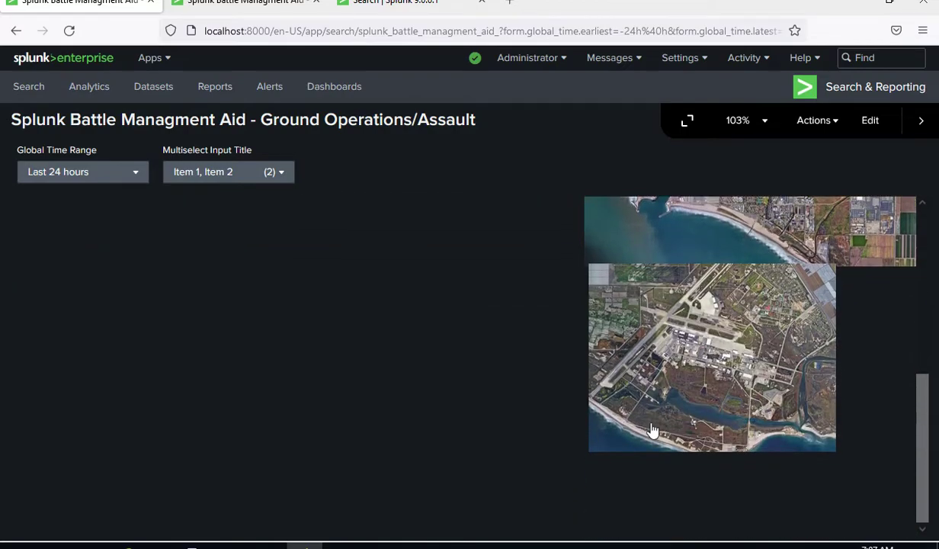
scroll(652, 429, up, 2)
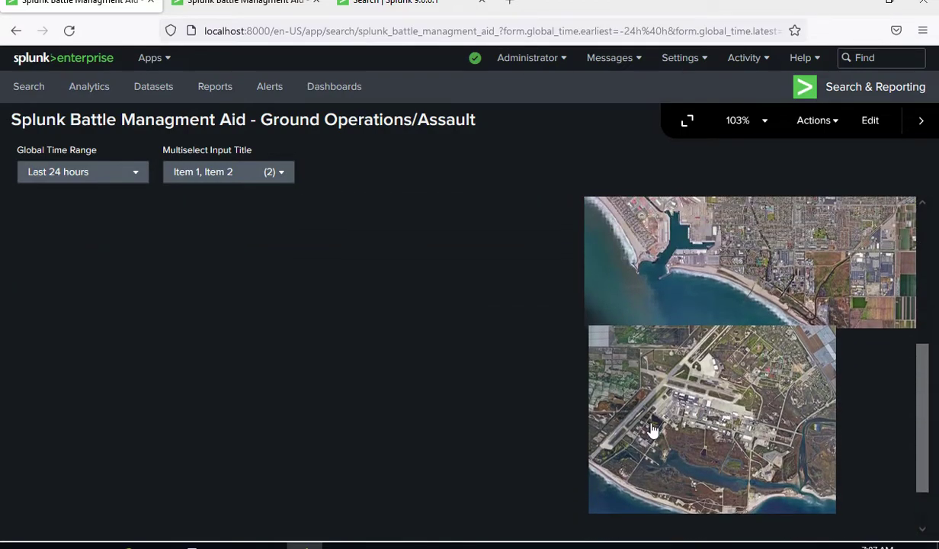
scroll(652, 429, up, 2)
scroll(652, 429, up, 4)
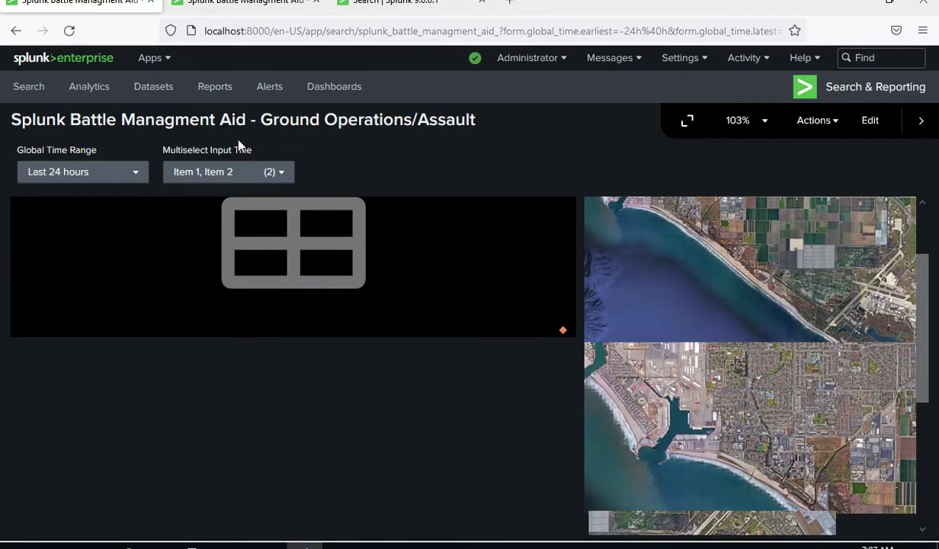
click(340, 92)
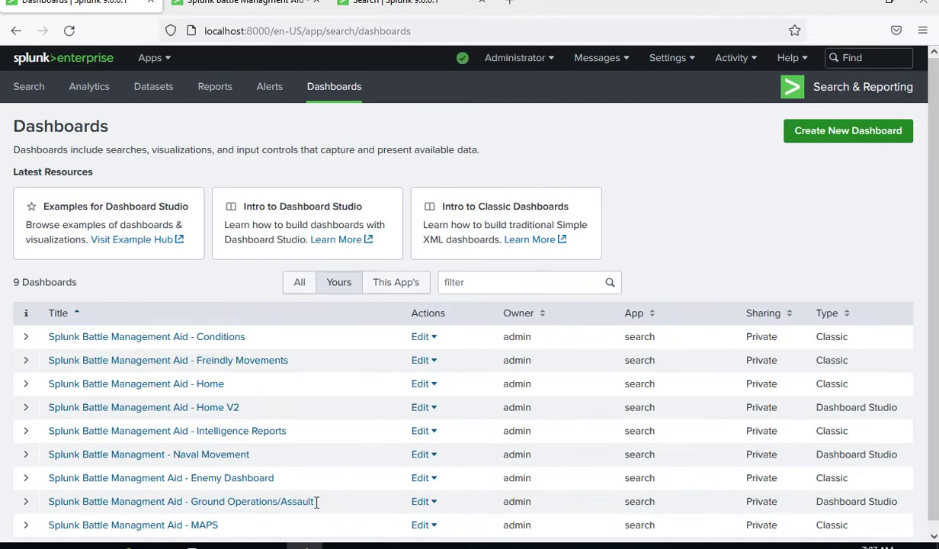
Step: Open Splunk Battle Management Aid - Home from the Dashboards listing
scroll(309, 516, down, 1)
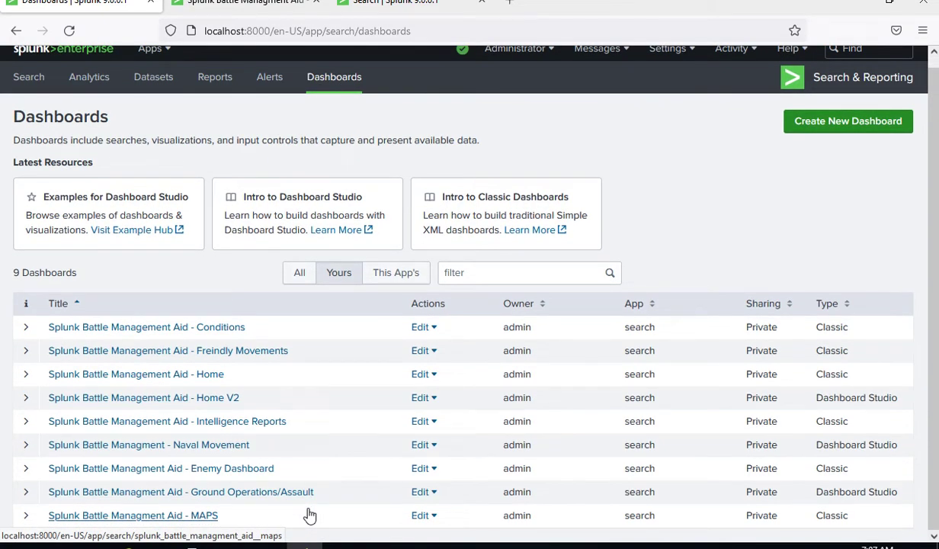
scroll(308, 516, up, 1)
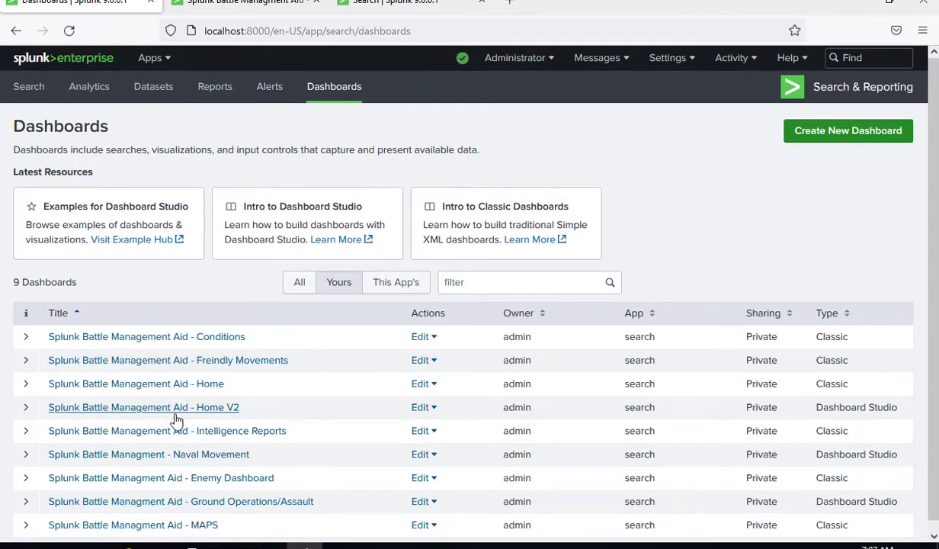
click(191, 386)
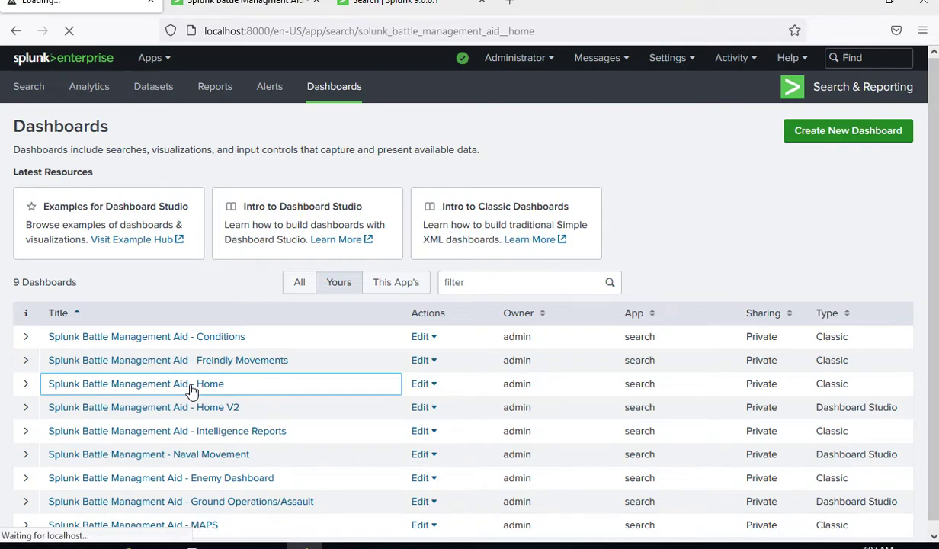